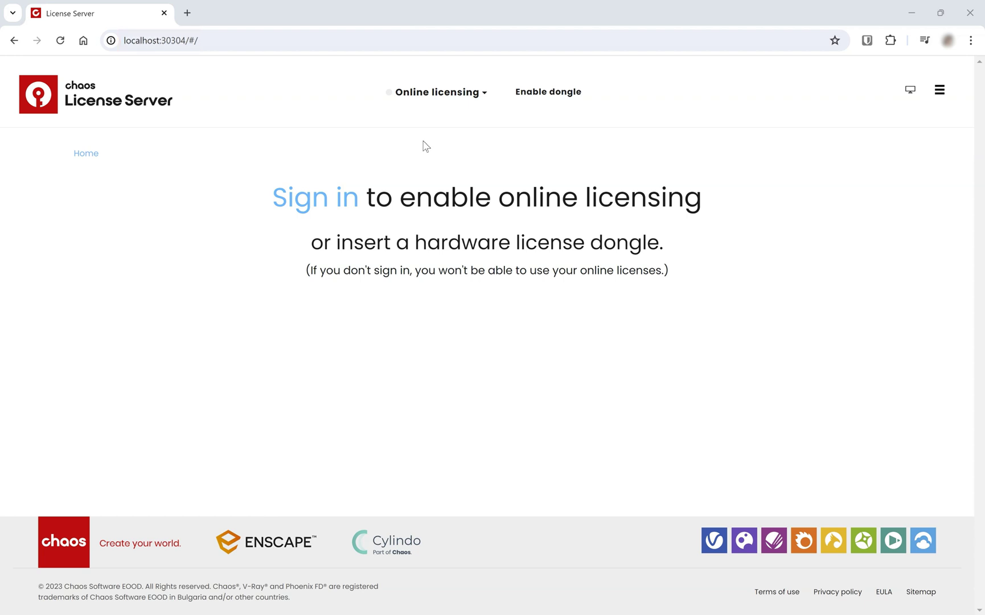
Choose offline activation in the Online licensing panel and download the cert.csr request file.
click(424, 102)
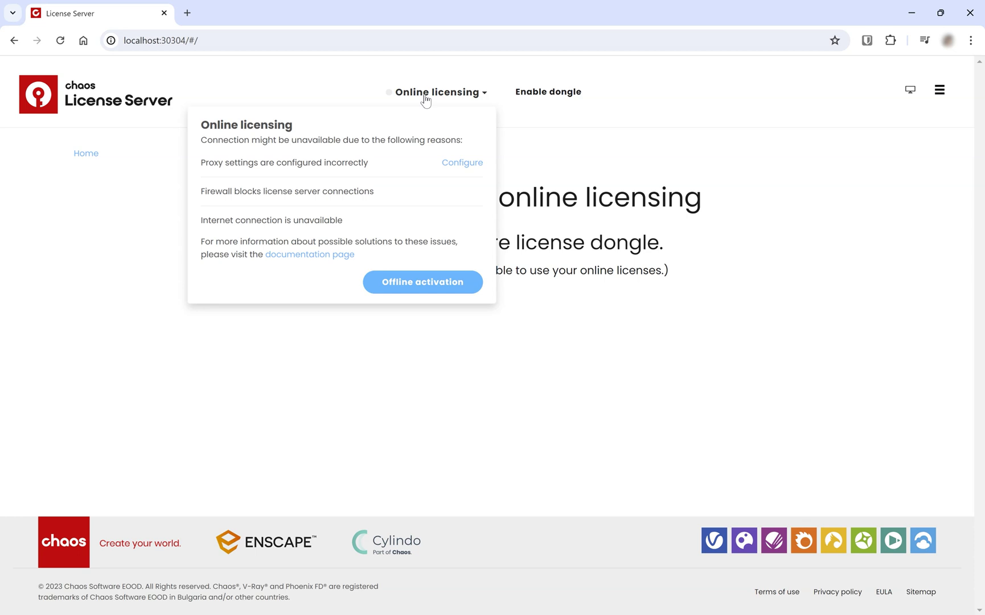
click(408, 288)
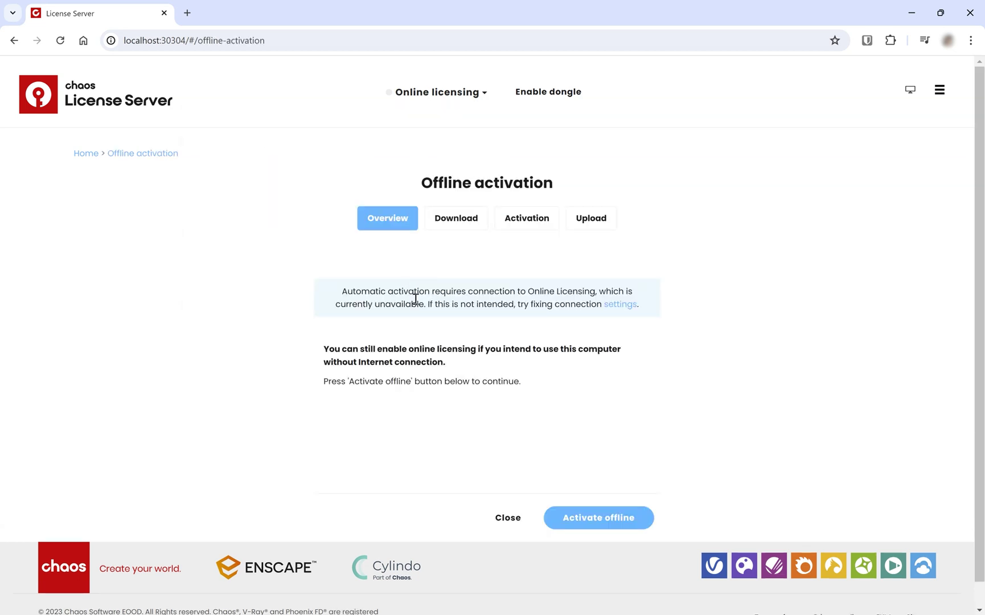
click(596, 523)
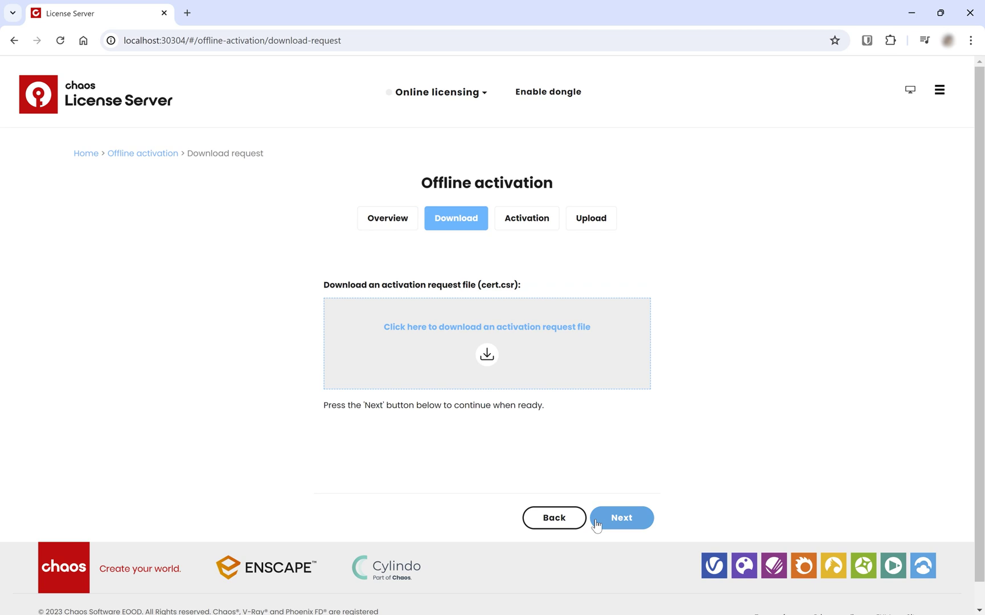
click(517, 372)
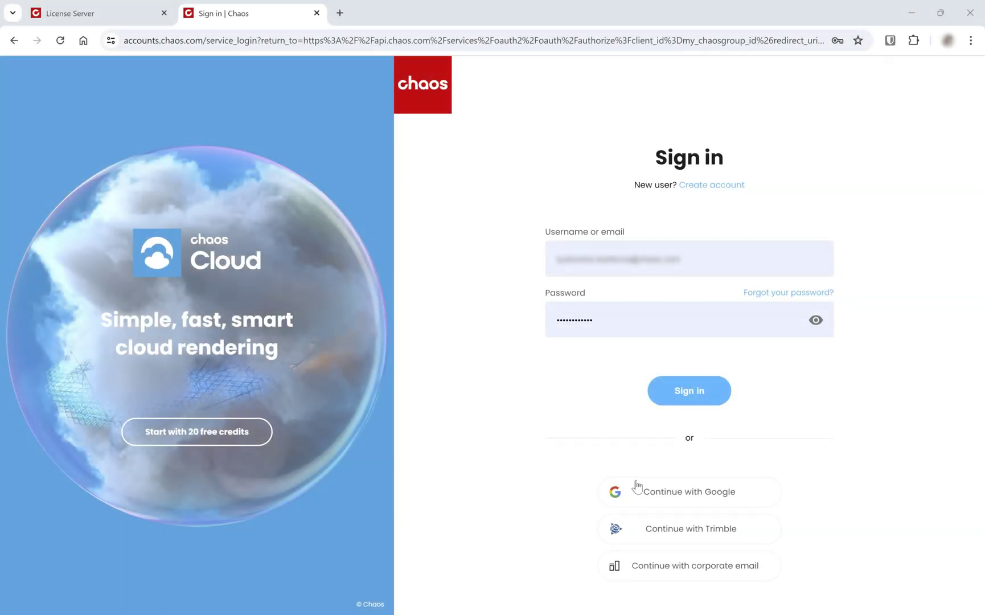
Sign in to My Chaos with Google and start activating a new license server.
click(651, 493)
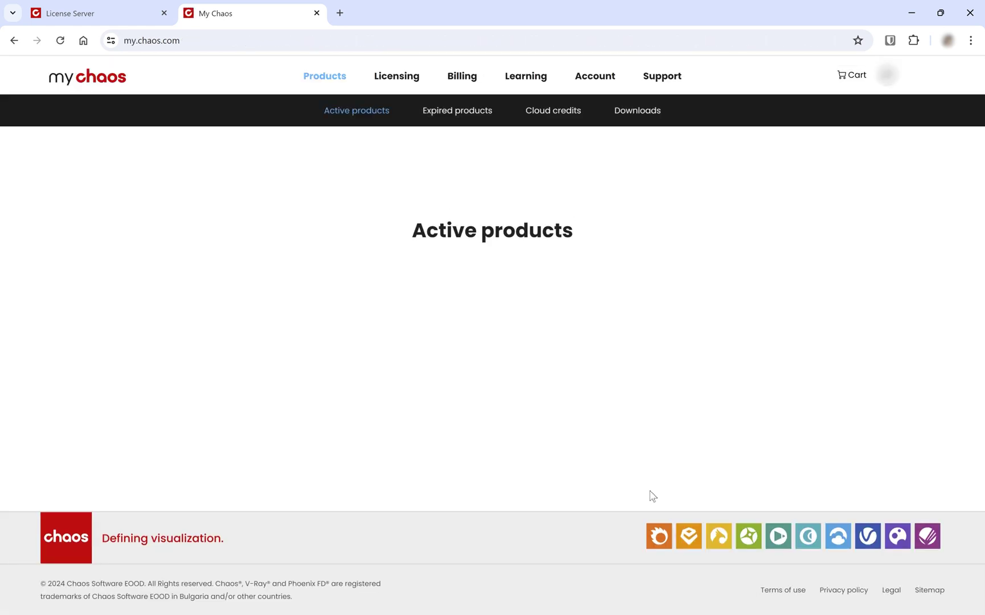
click(399, 81)
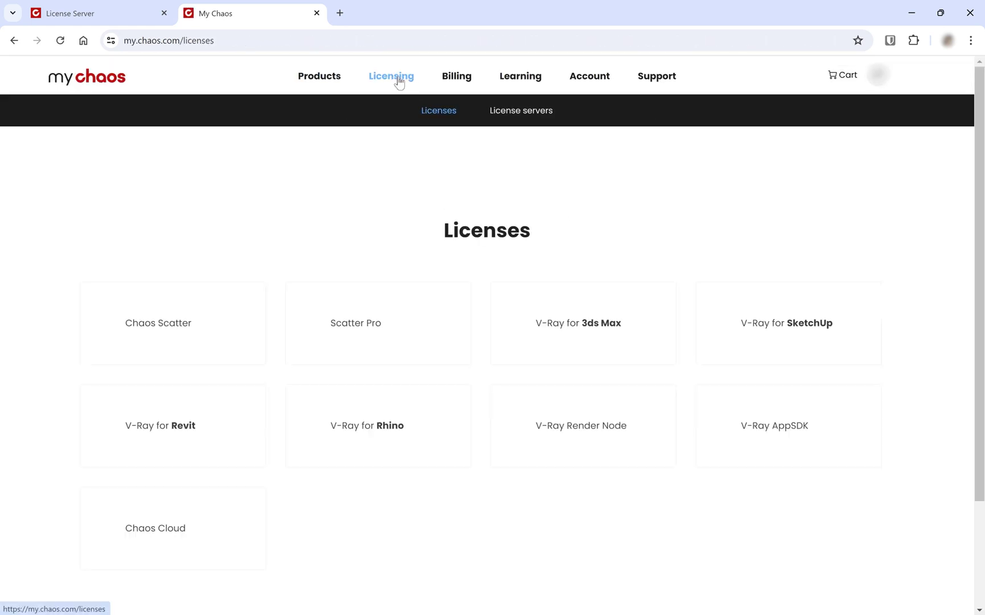
click(515, 112)
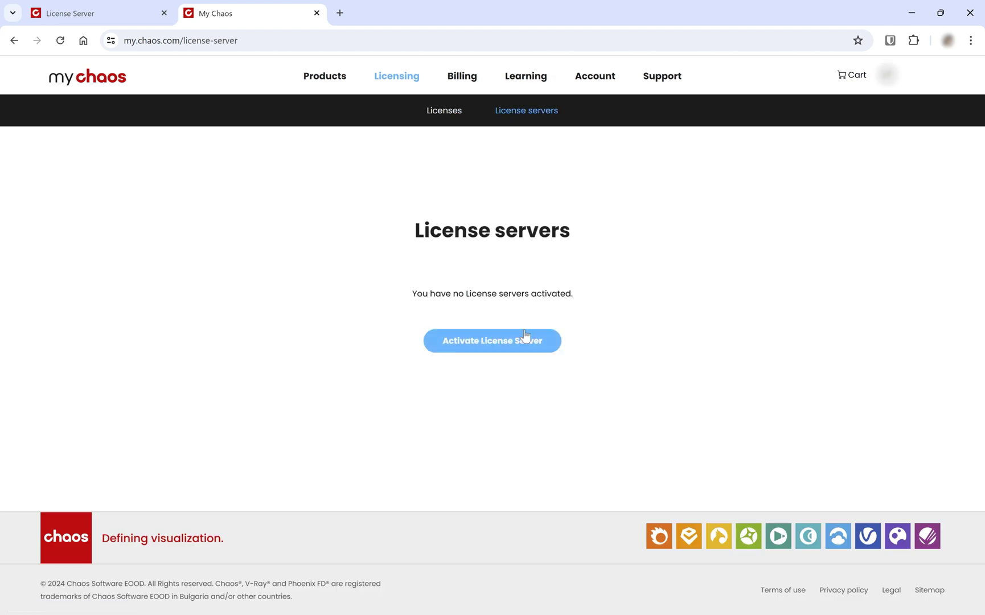
click(525, 342)
Name the server MyServer, upload cert.csr, activate it and download the certificate.
click(525, 346)
text(MyServer)
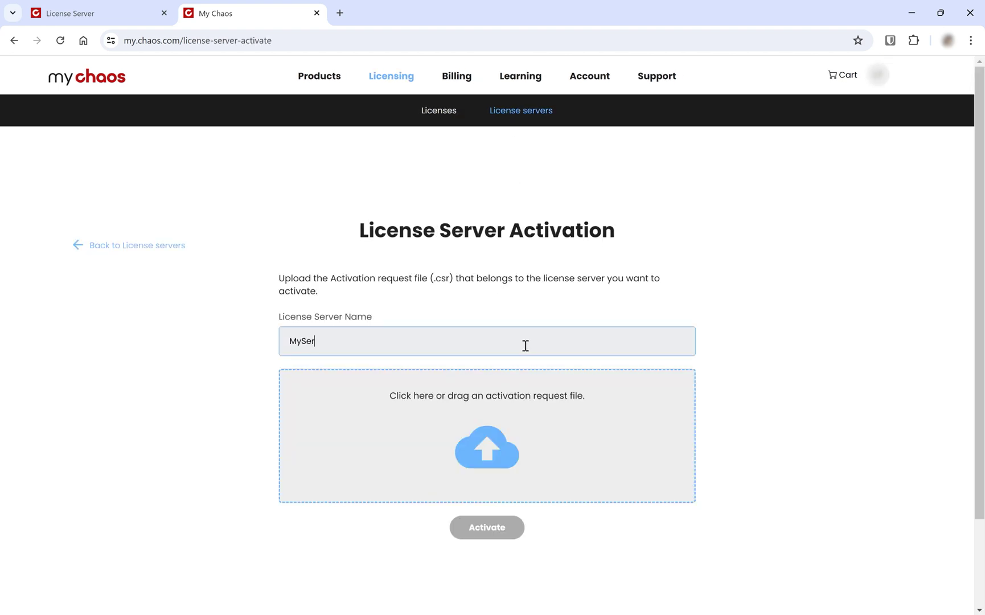
click(527, 451)
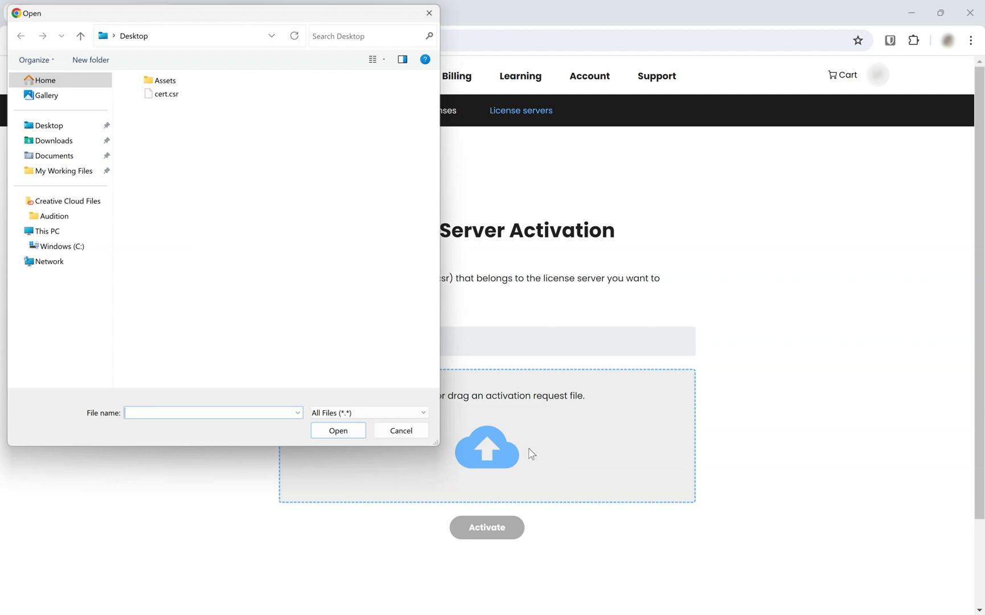
click(165, 93)
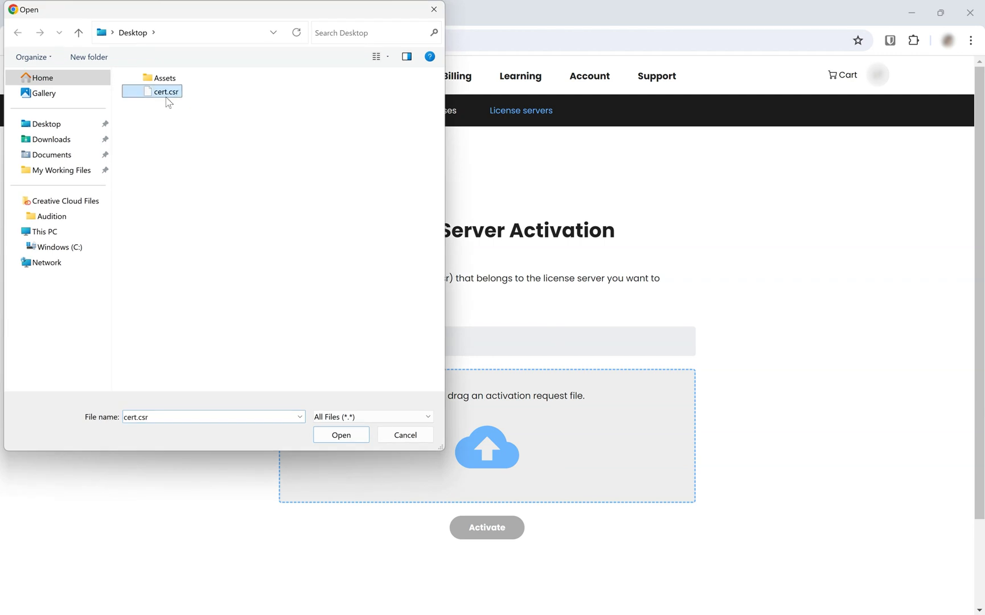
click(344, 439)
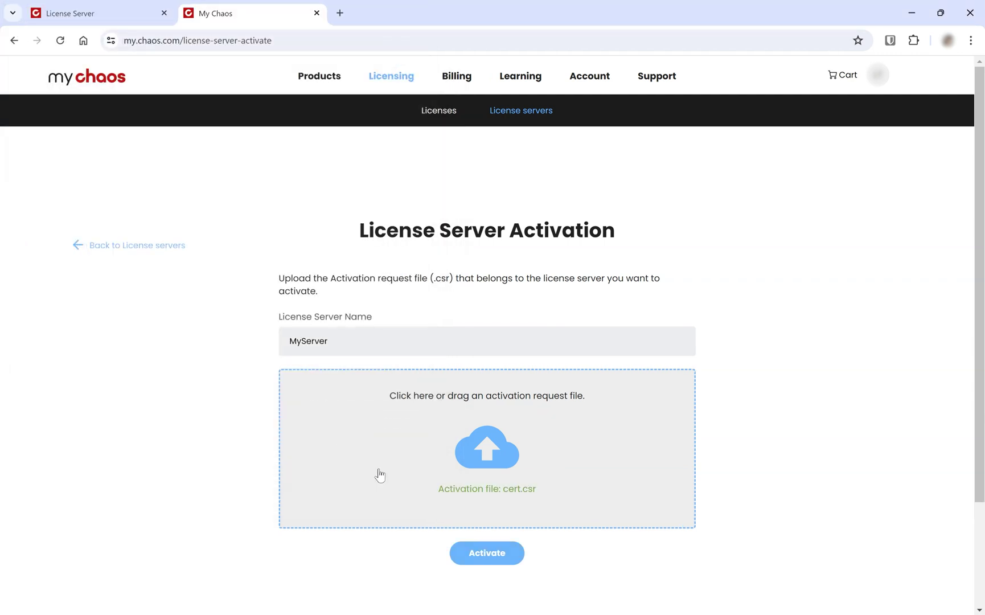
click(509, 561)
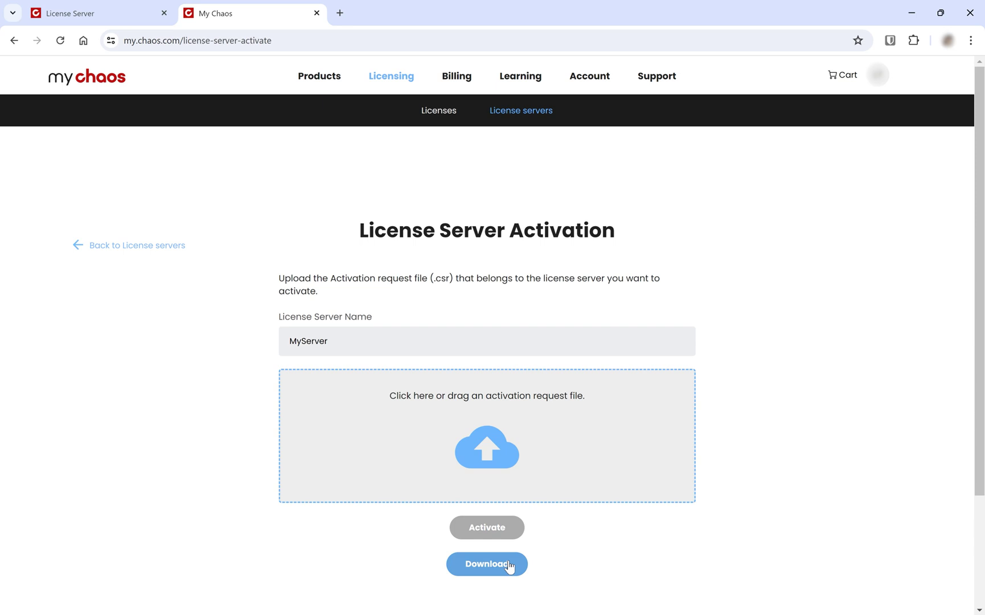
click(509, 565)
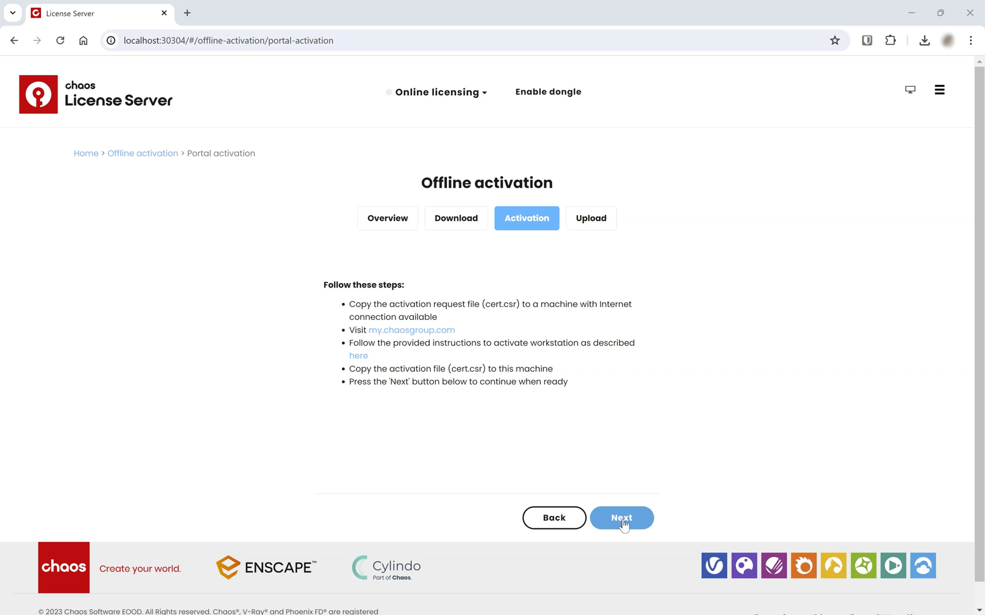
Upload cert.crt to activate the license server offline and dismiss the success notices.
click(622, 519)
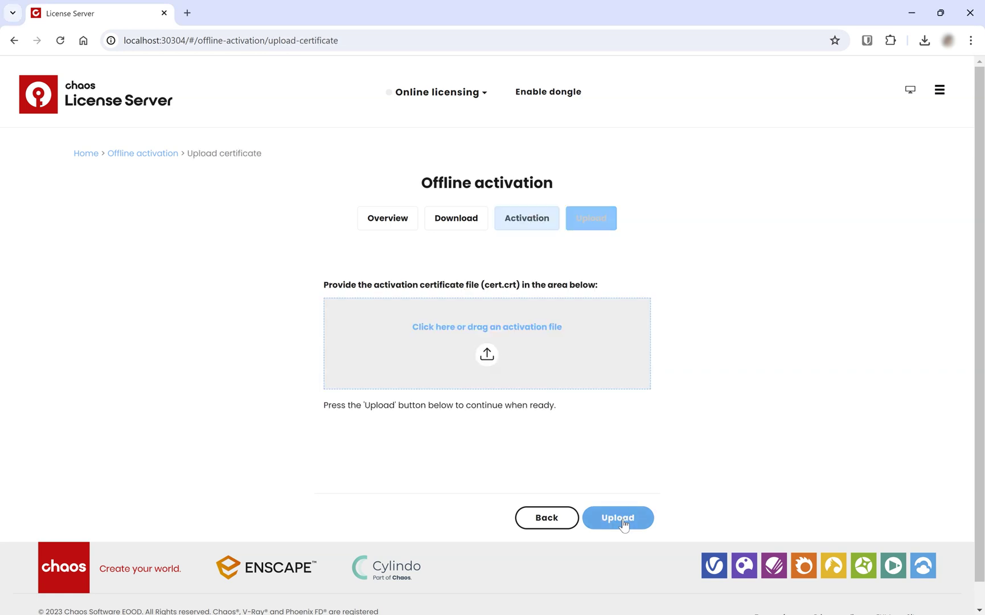
click(519, 368)
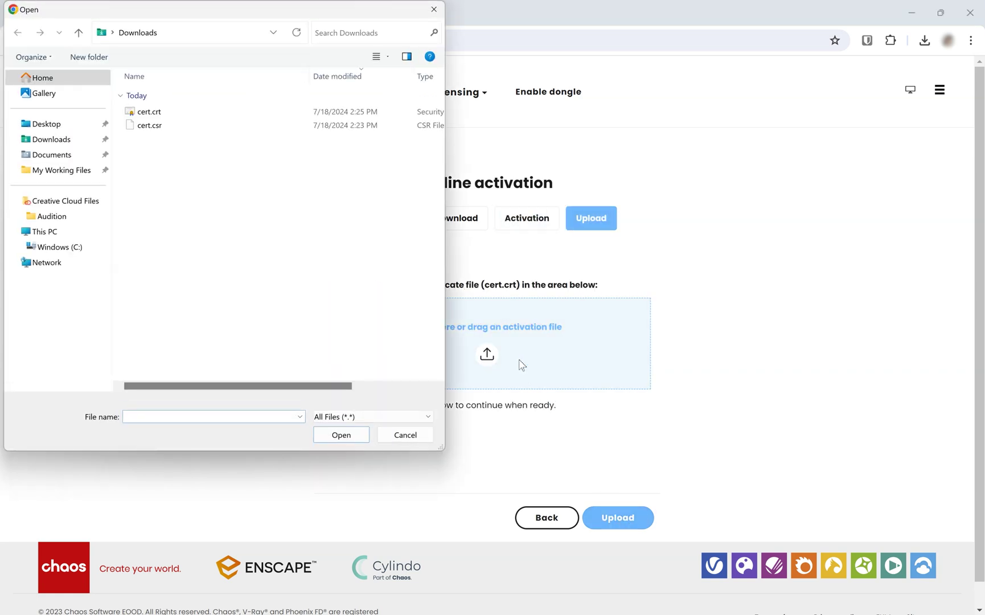
click(205, 111)
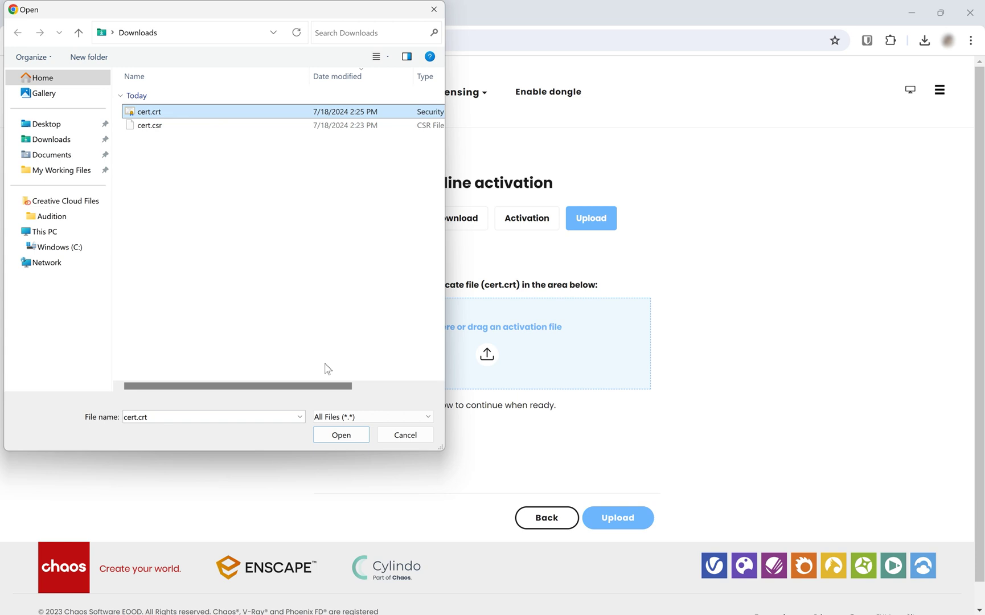
click(357, 440)
click(619, 519)
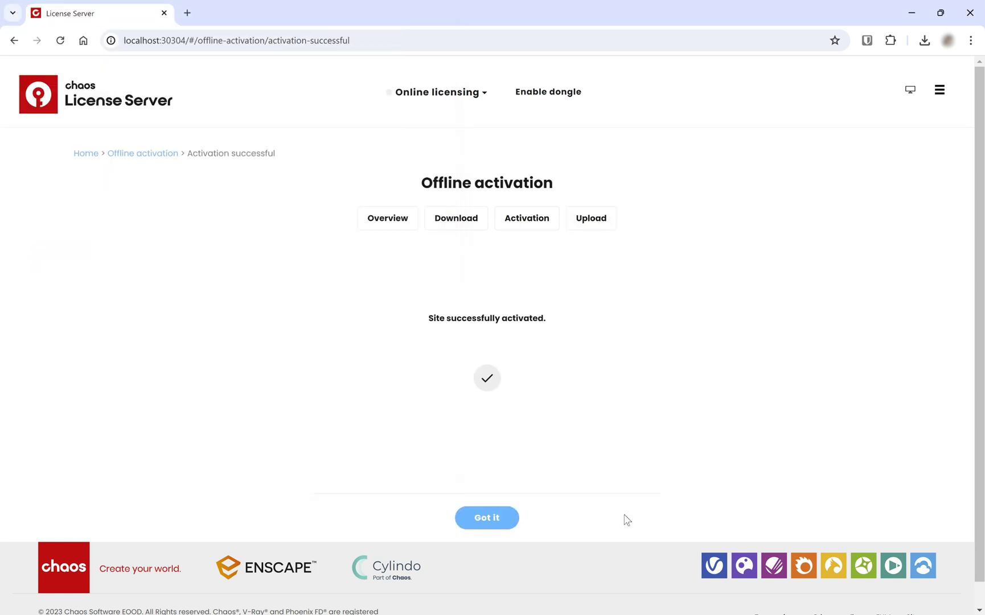
click(487, 518)
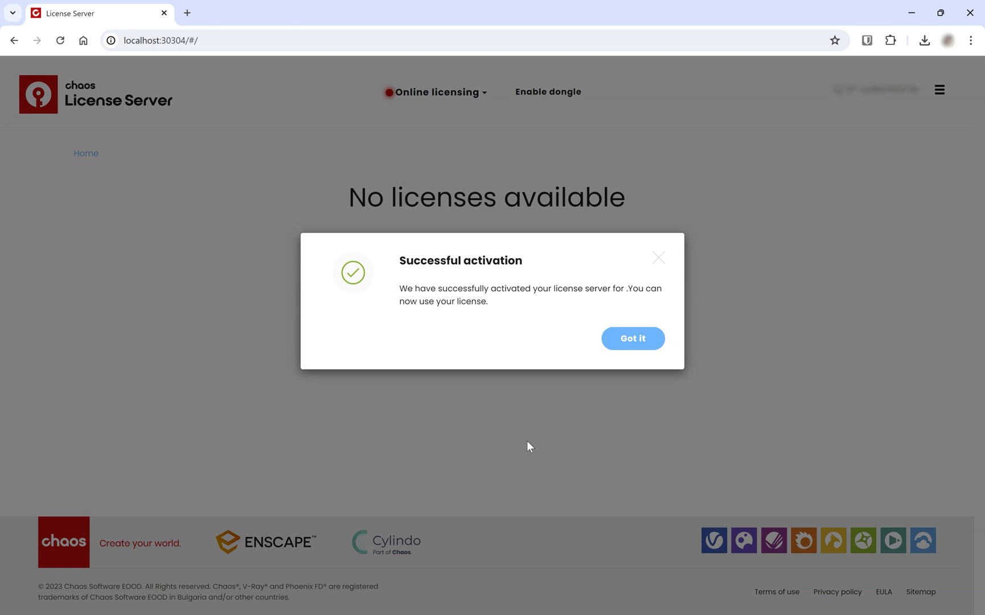
click(621, 344)
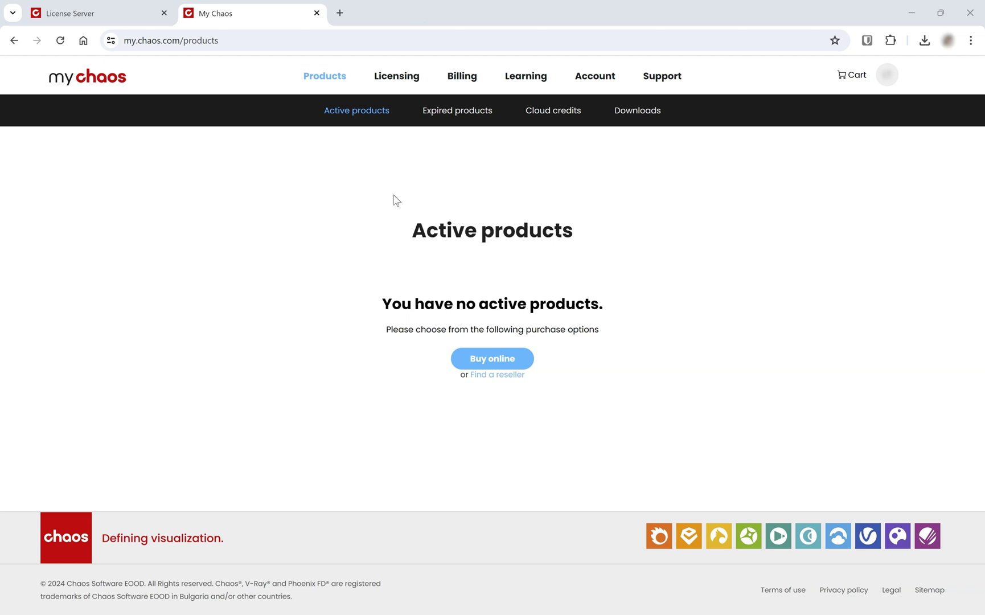
Open MyServer's Borrow license page under Licensing > License servers.
click(401, 82)
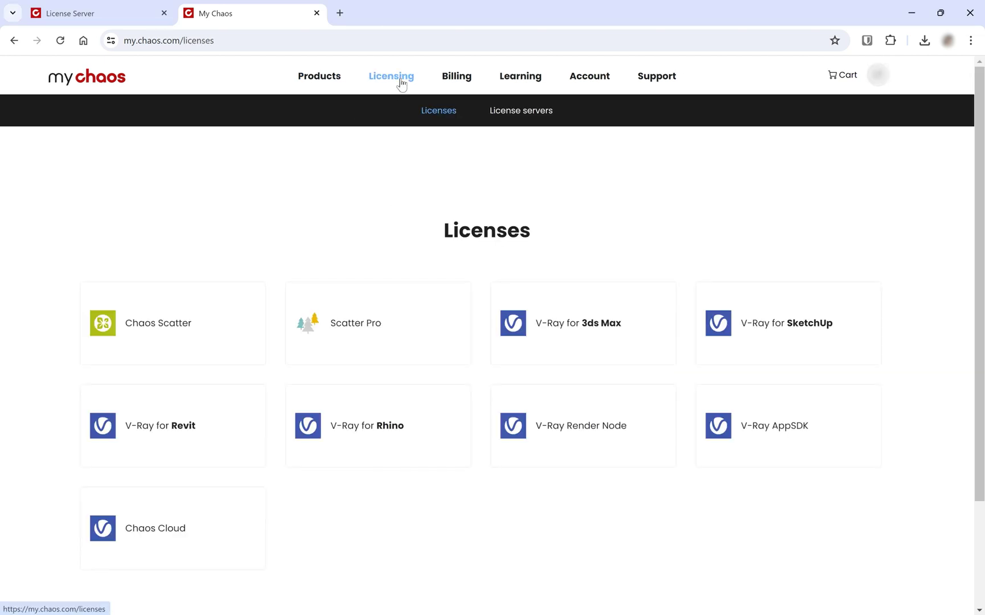
click(534, 117)
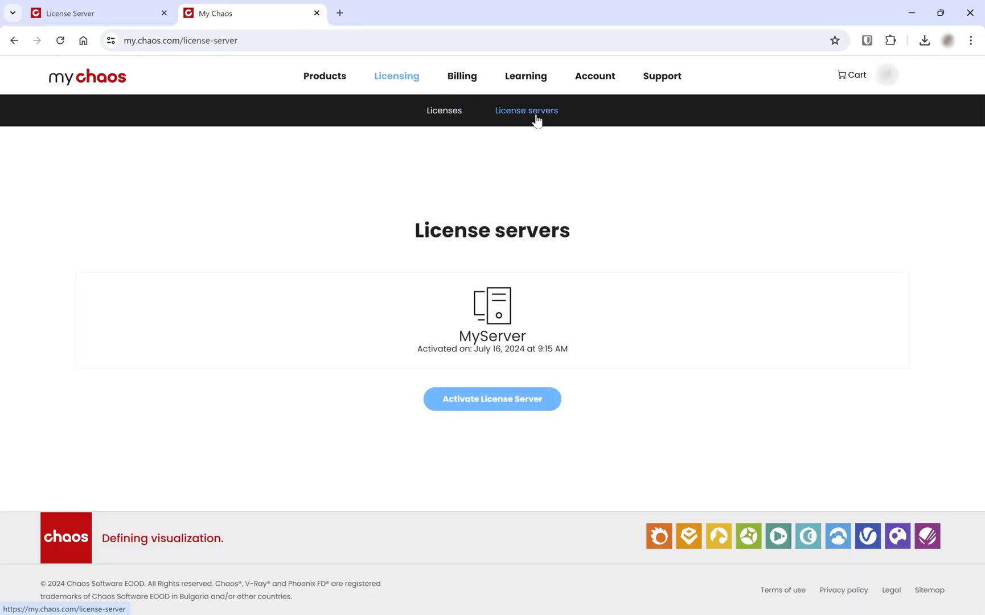
click(582, 325)
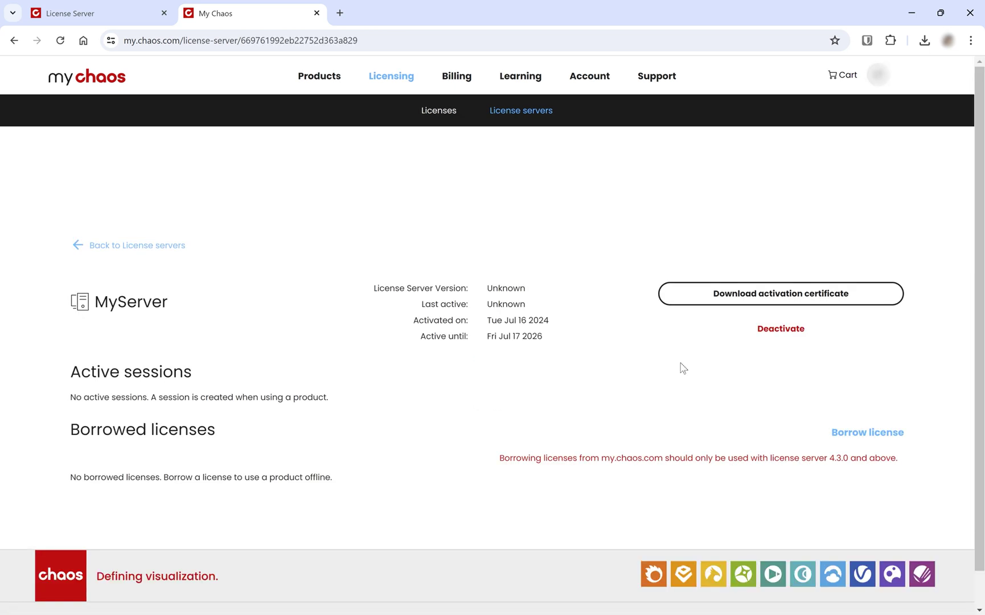
click(877, 434)
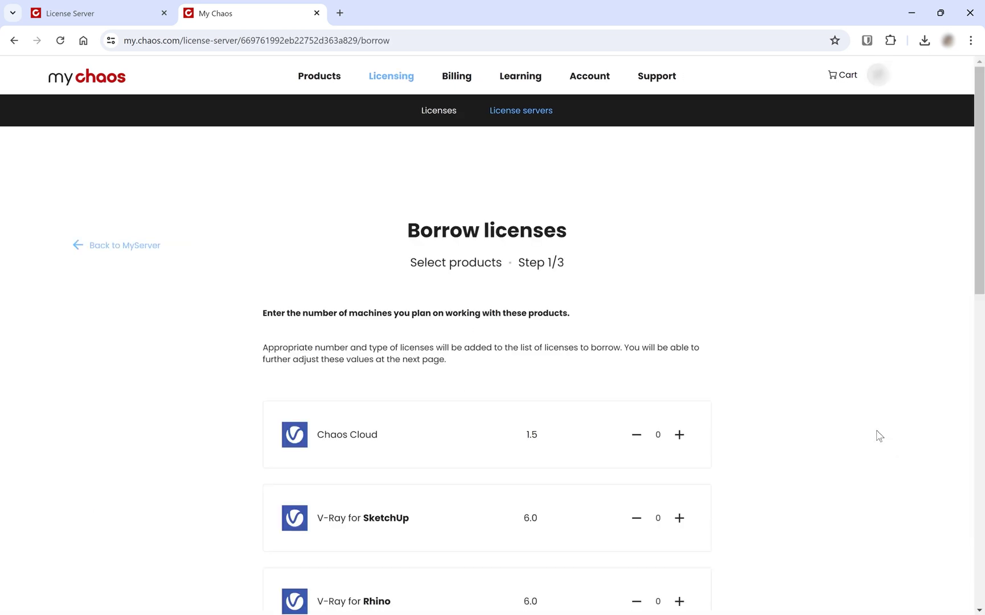
Add one machine each for V-Ray for SketchUp, Rhino and Revit.
scroll(741, 398, down, 4)
click(679, 305)
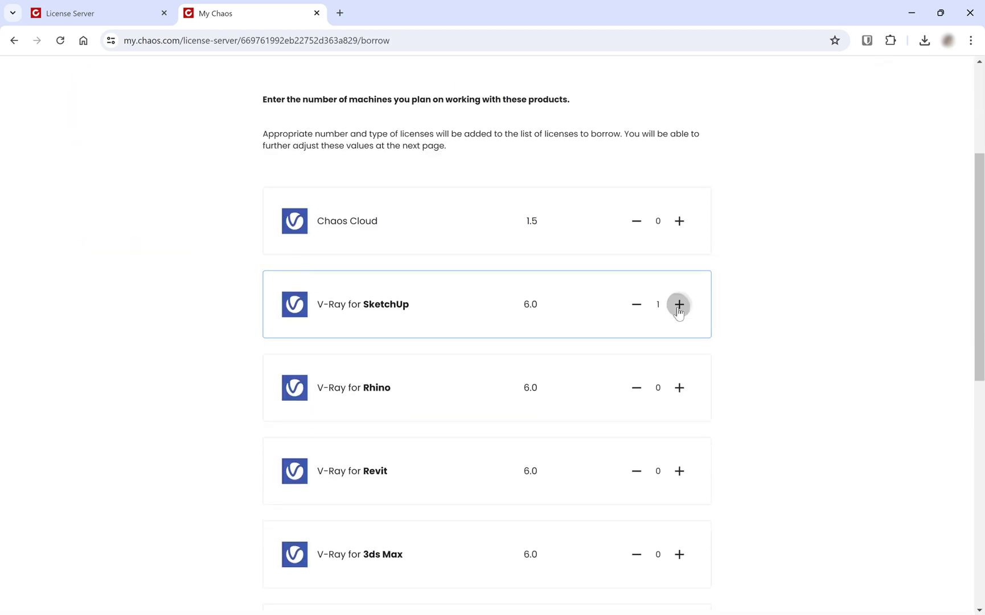
click(680, 387)
click(679, 471)
scroll(683, 480, down, 2)
scroll(683, 480, down, 6)
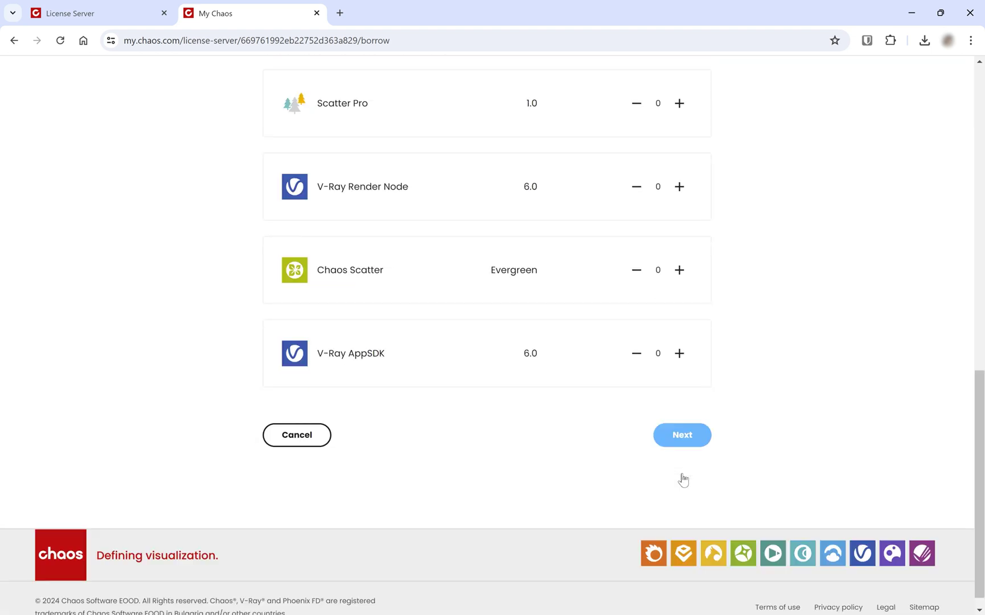
Borrow the five listed V-Ray 6 licenses and download the offline license file.
click(681, 435)
scroll(684, 439, up, 2)
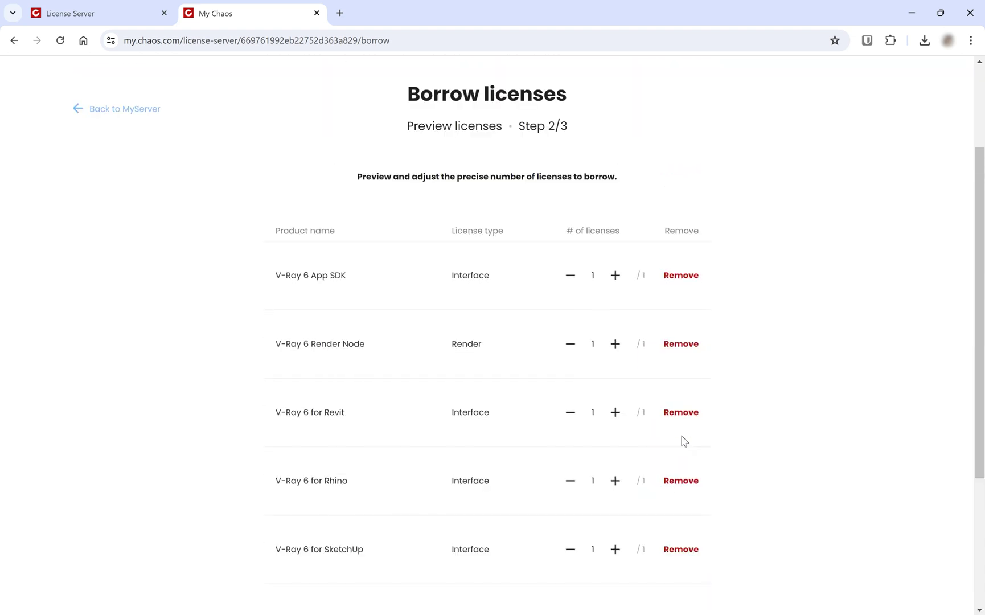
scroll(684, 441, down, 2)
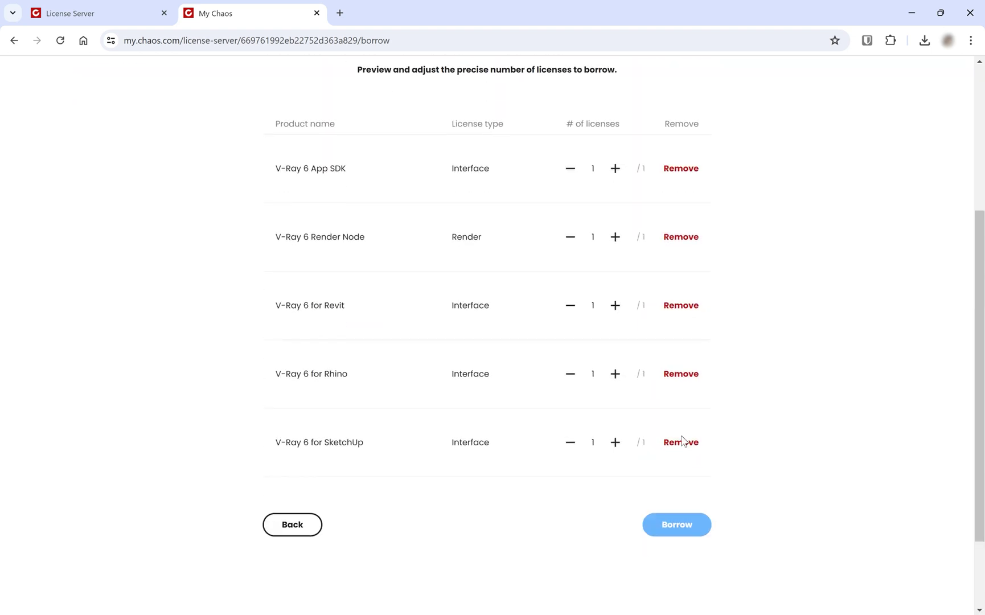
click(670, 529)
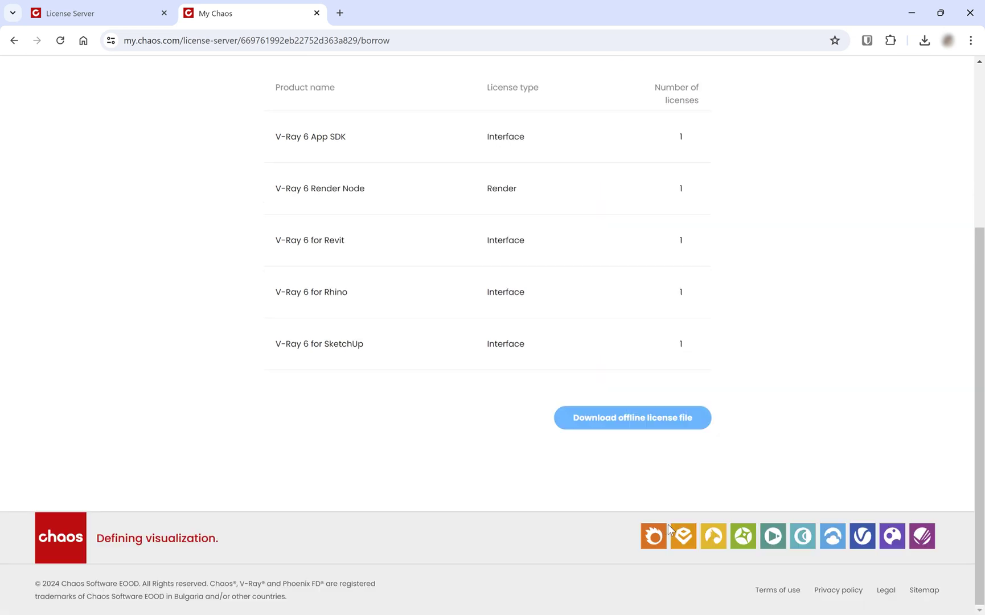
click(658, 422)
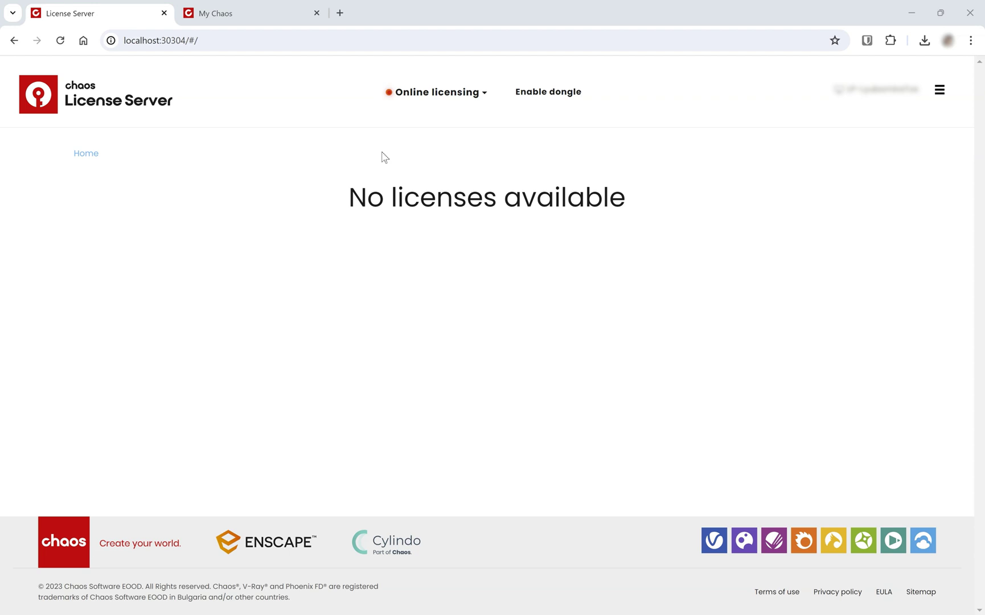
Upload offline.bin under Use licenses offline and close the borrowed-licenses summary.
click(426, 99)
click(255, 146)
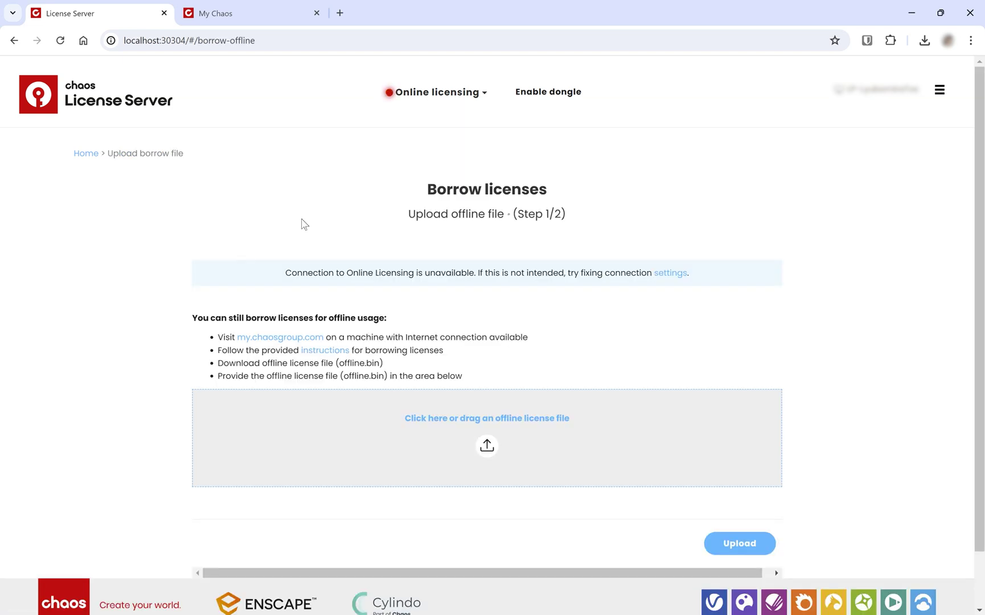
click(580, 425)
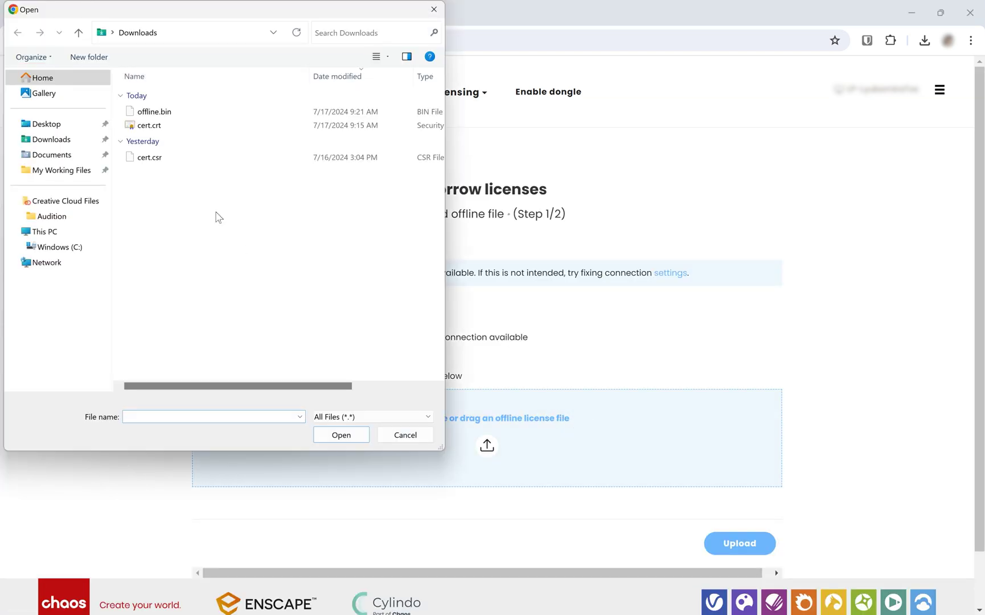
click(167, 114)
click(344, 436)
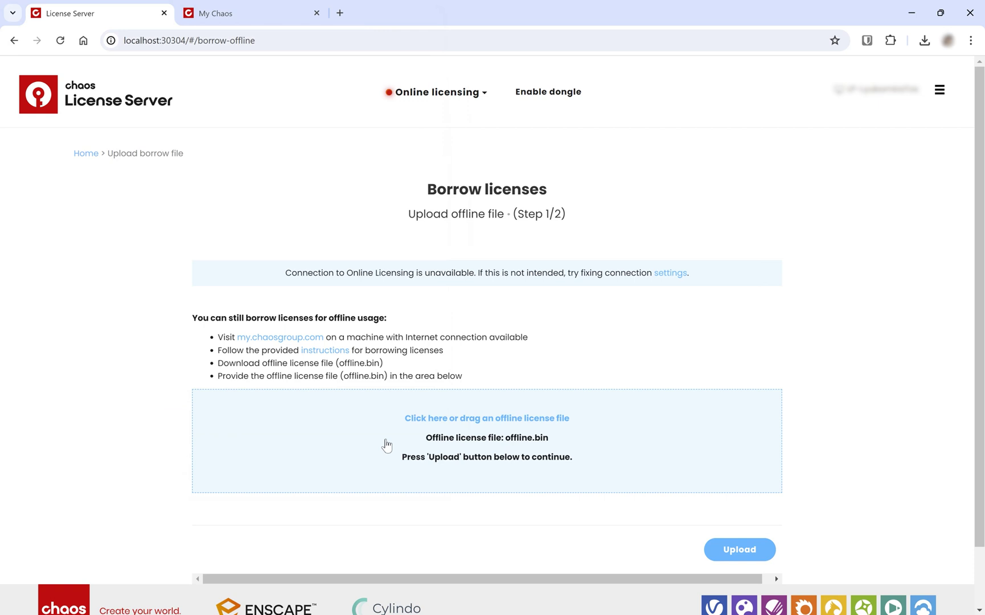
click(734, 550)
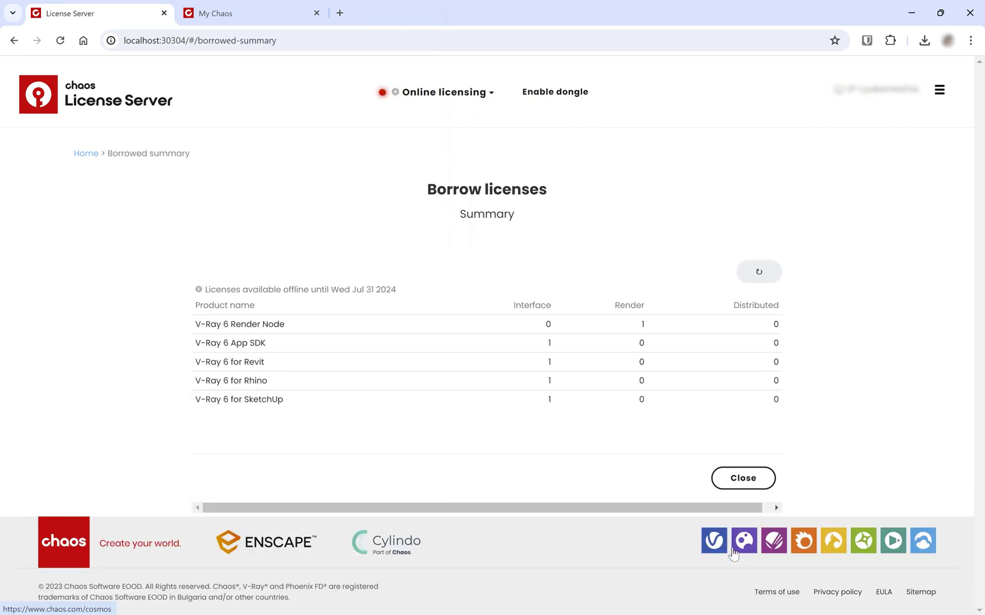
click(734, 481)
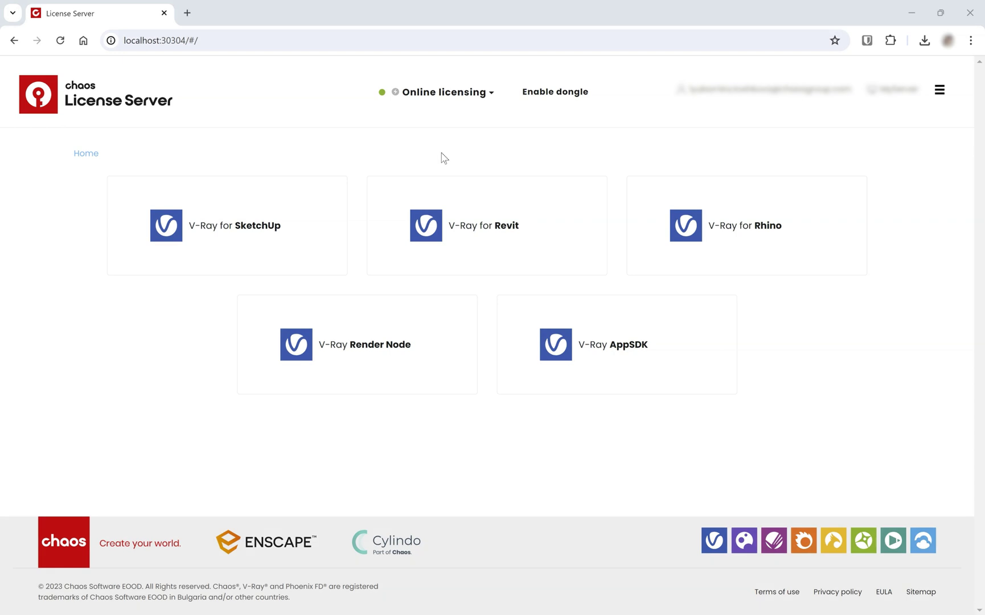
Choose Release for the borrowed V-Ray 6 licenses from the Online licensing panel.
click(441, 94)
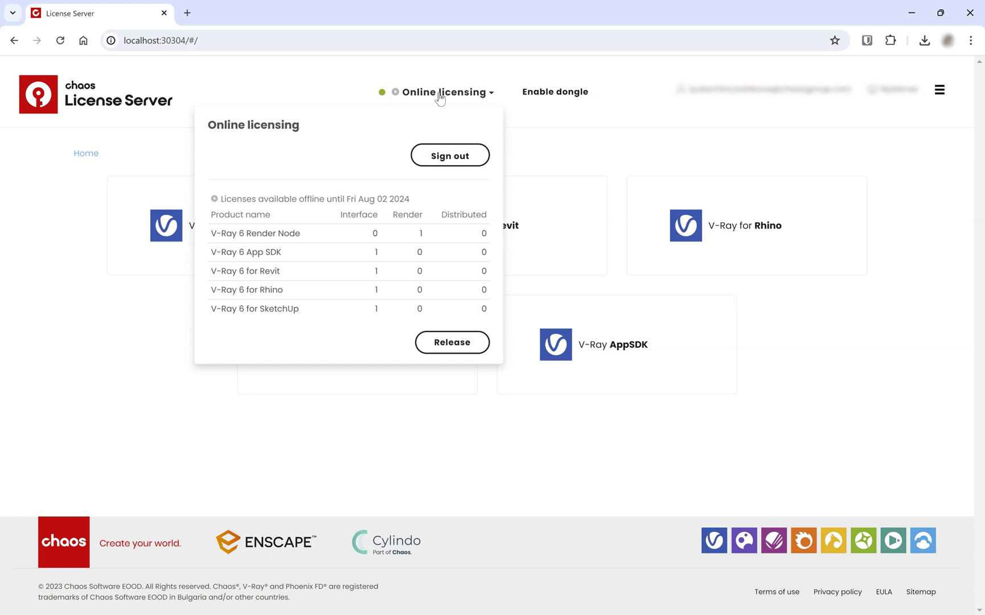
click(458, 342)
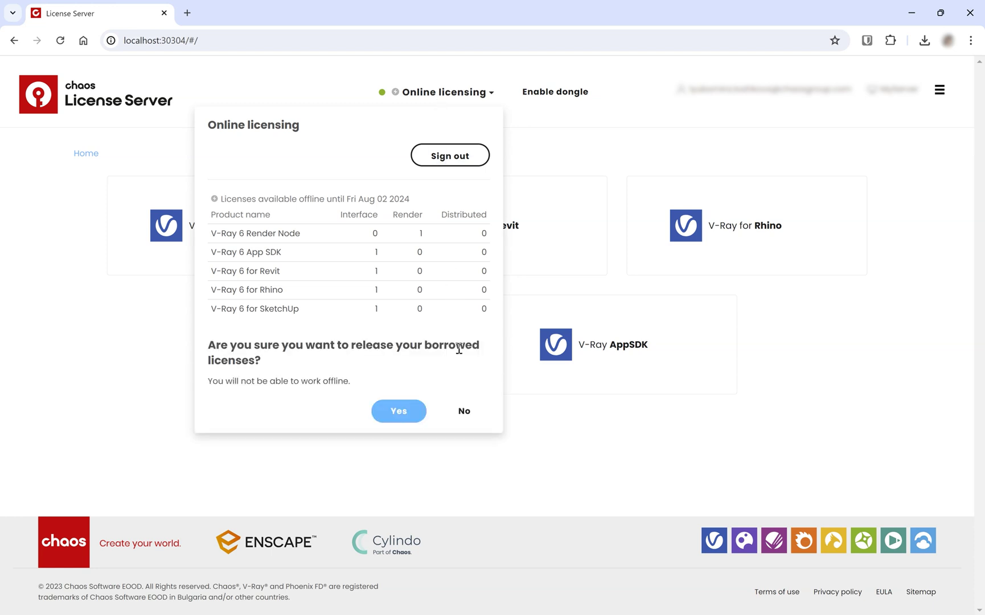